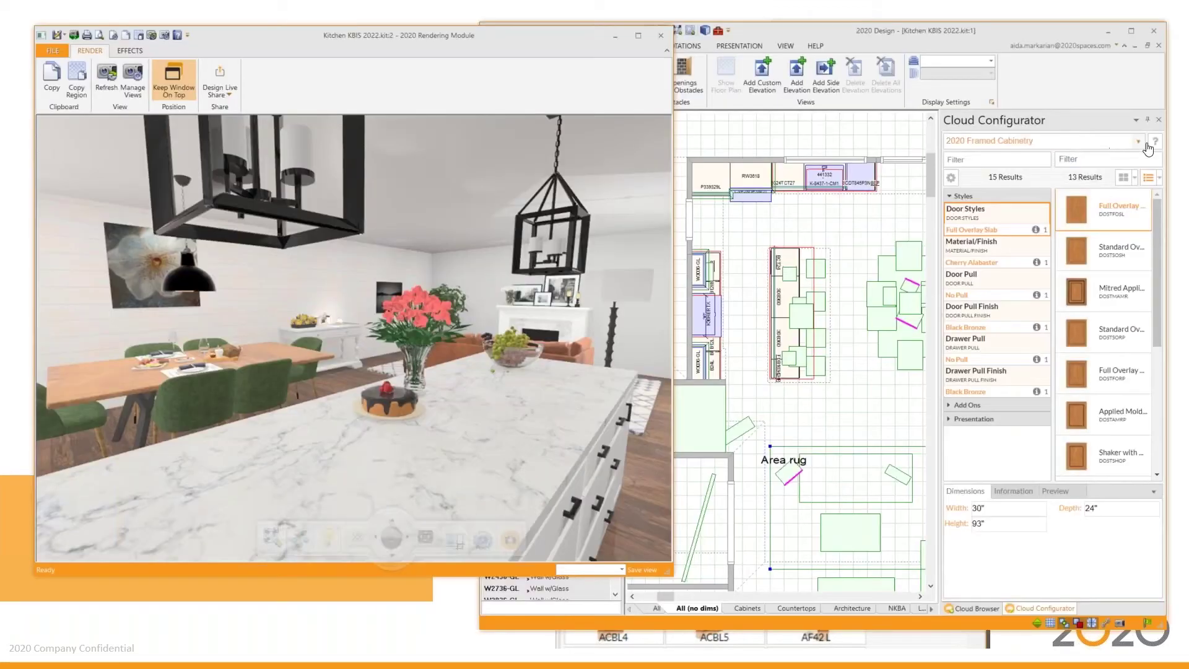
# Step: In the Cloud Browser catalog list, scroll down to Wine Racks and star it as a favorite
pyautogui.click(969, 606)
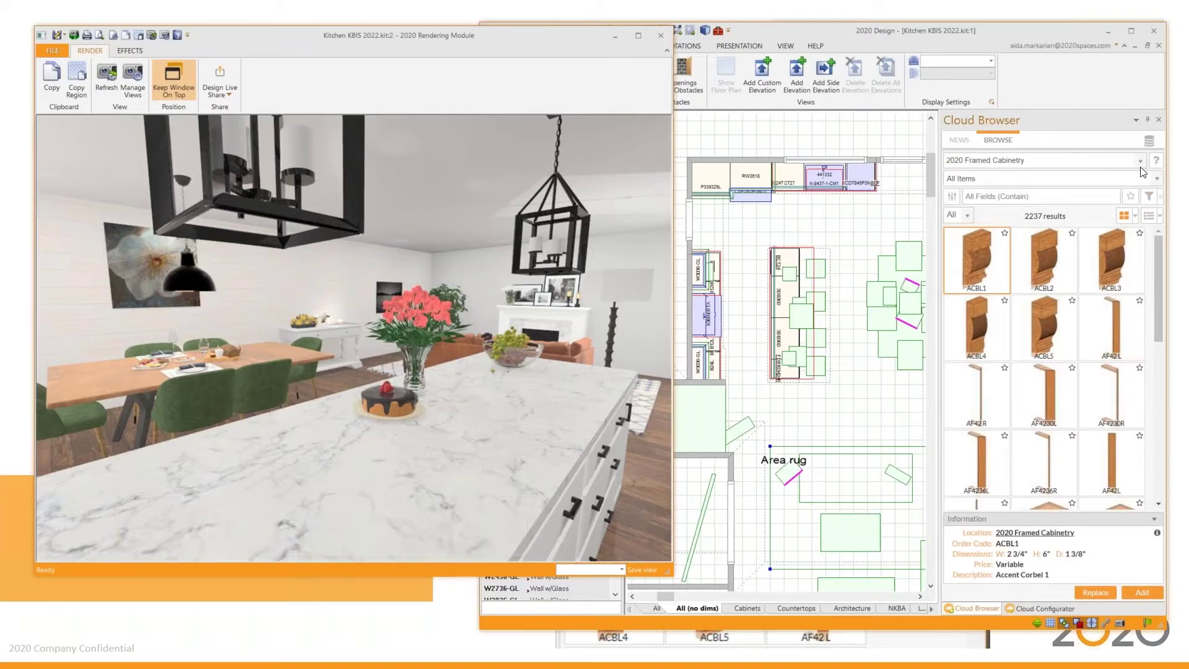
pyautogui.click(1140, 163)
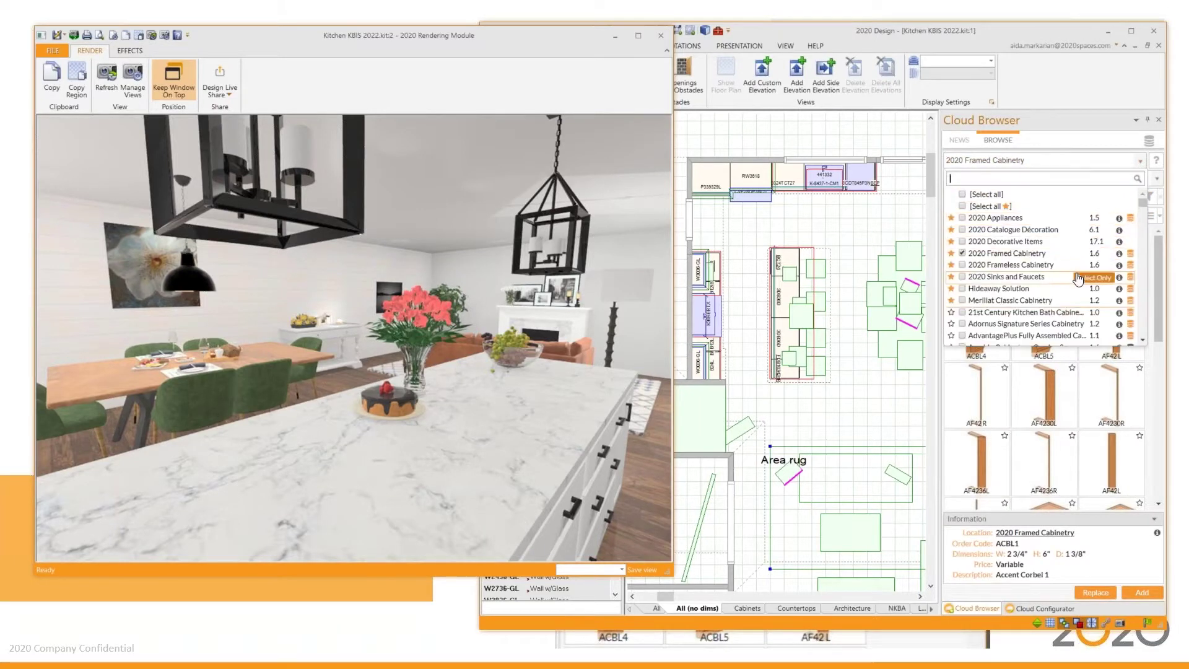
pyautogui.scroll(-2, 1079, 279)
pyautogui.scroll(-3, 1078, 280)
pyautogui.scroll(-3, 1078, 280)
pyautogui.scroll(-2, 1078, 279)
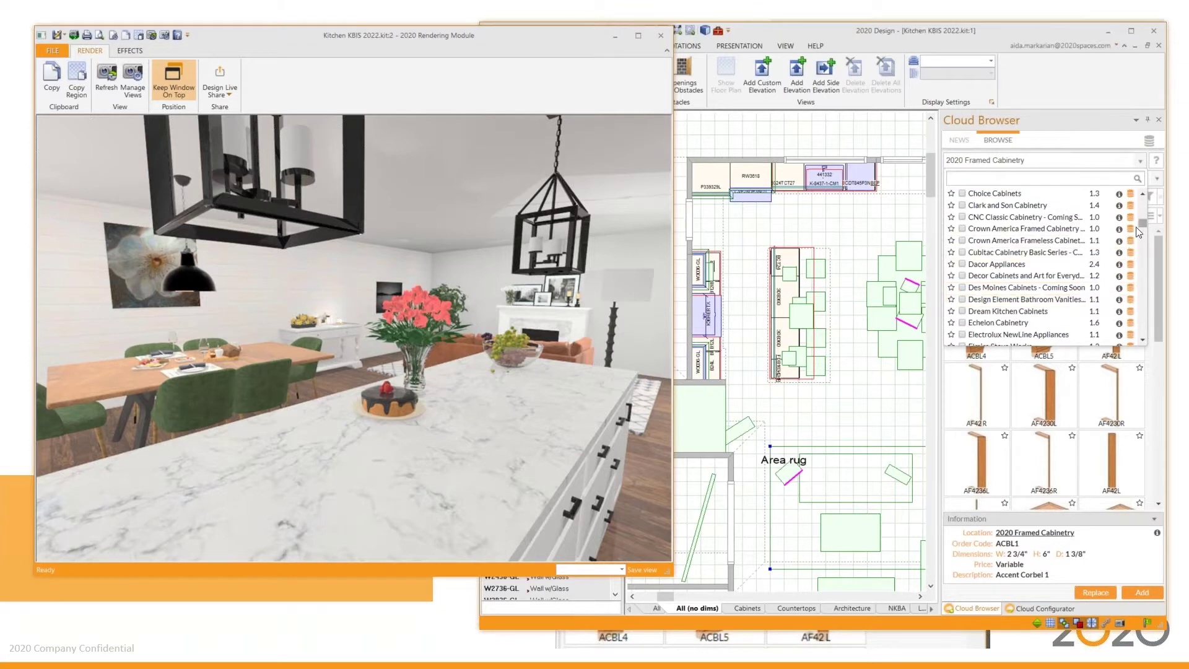
pyautogui.moveTo(1132, 254)
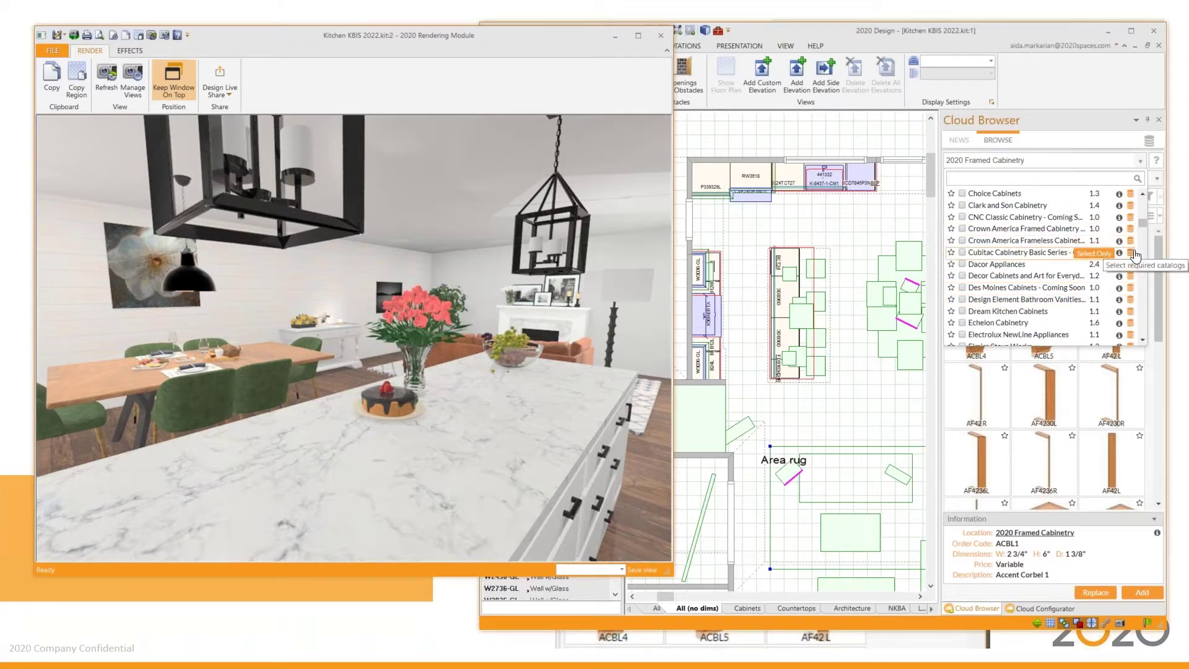
pyautogui.scroll(-4, 1061, 285)
pyautogui.scroll(-3, 1017, 301)
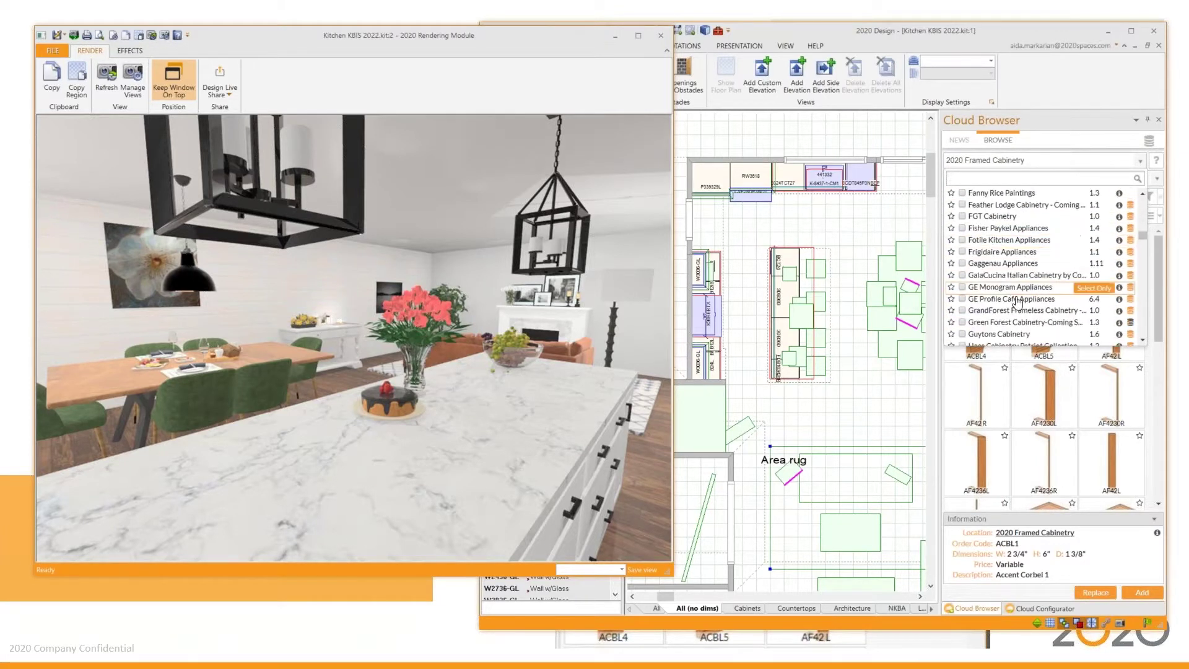
pyautogui.scroll(-2, 1017, 301)
pyautogui.scroll(-3, 1040, 300)
pyautogui.scroll(-3, 1044, 298)
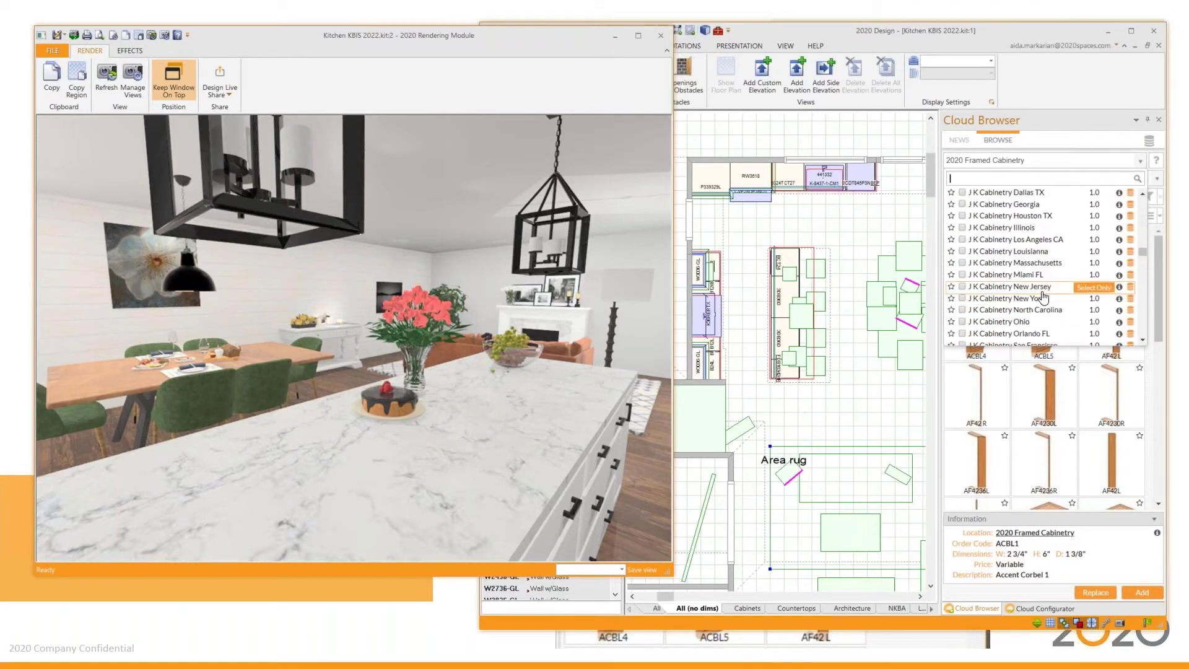
pyautogui.scroll(-2, 1045, 298)
pyautogui.scroll(-3, 1044, 287)
pyautogui.scroll(-2, 1041, 291)
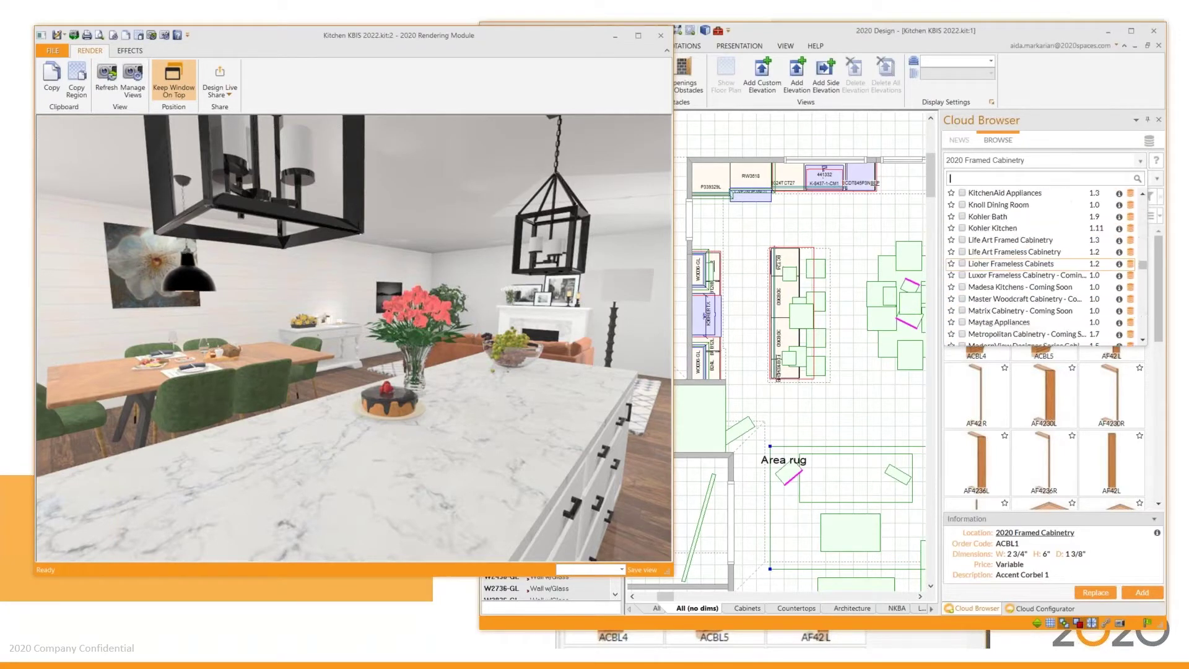
pyautogui.scroll(-3, 1037, 296)
pyautogui.scroll(-3, 1035, 299)
pyautogui.scroll(-1, 1036, 298)
pyautogui.scroll(-2, 1035, 298)
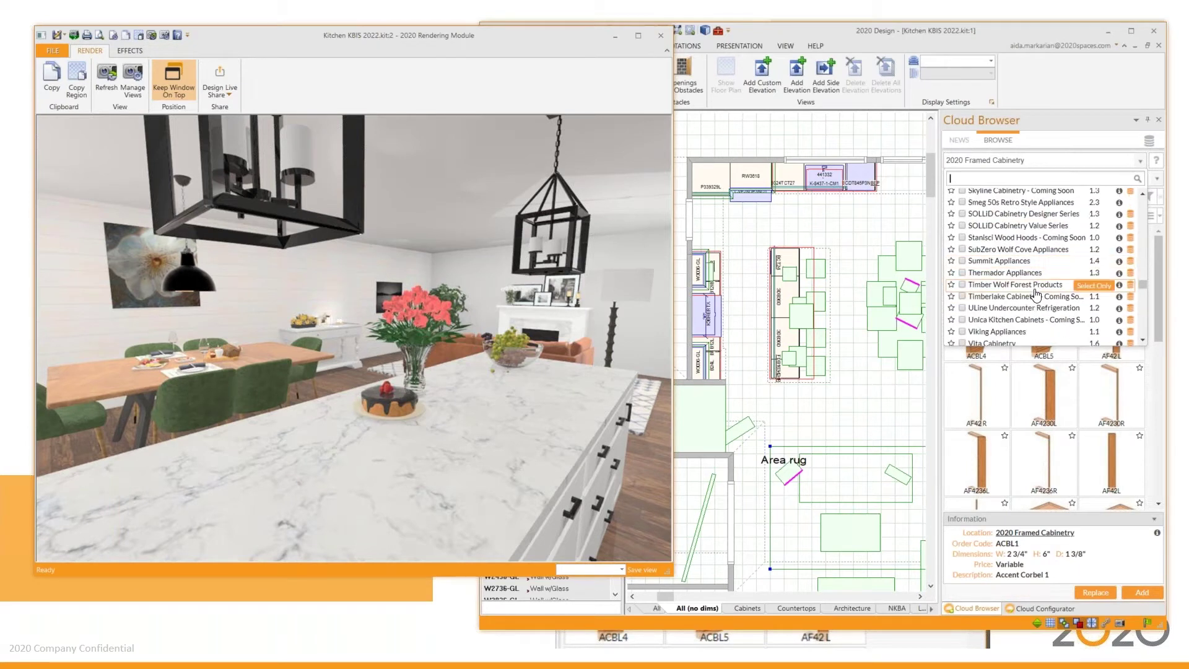
pyautogui.scroll(-2, 1035, 298)
pyautogui.scroll(-3, 1022, 306)
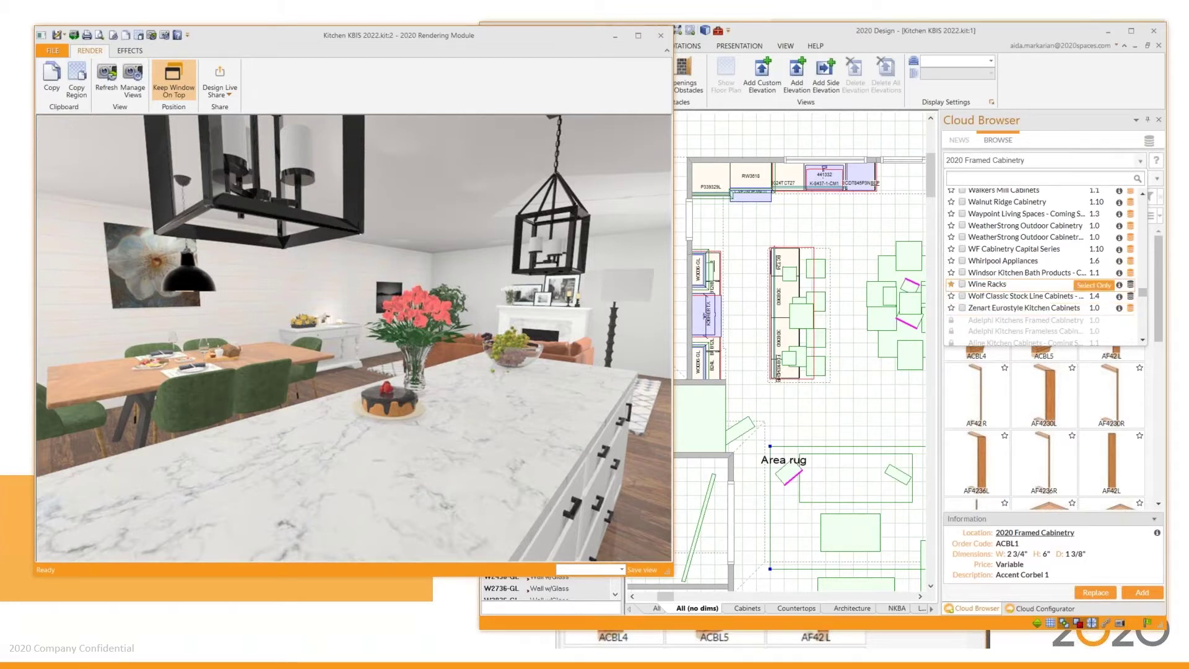
pyautogui.click(951, 283)
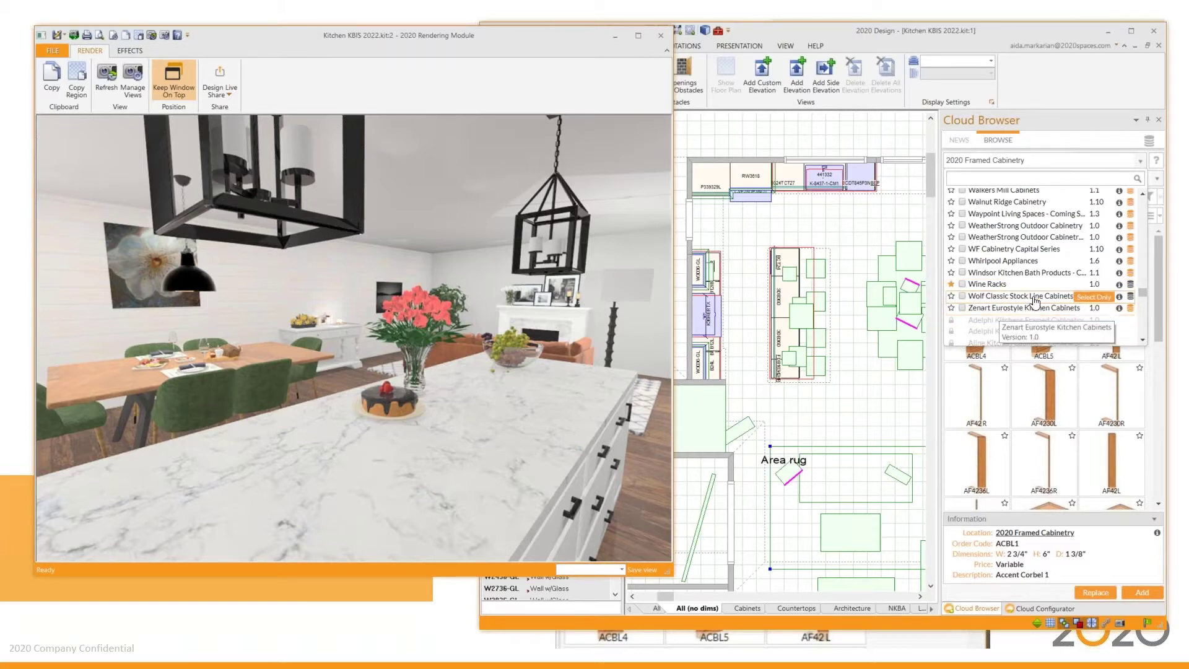
# Step: Close the catalog dropdown and return to the Cloud Configurator cabinet settings
pyautogui.scroll(5, 1002, 314)
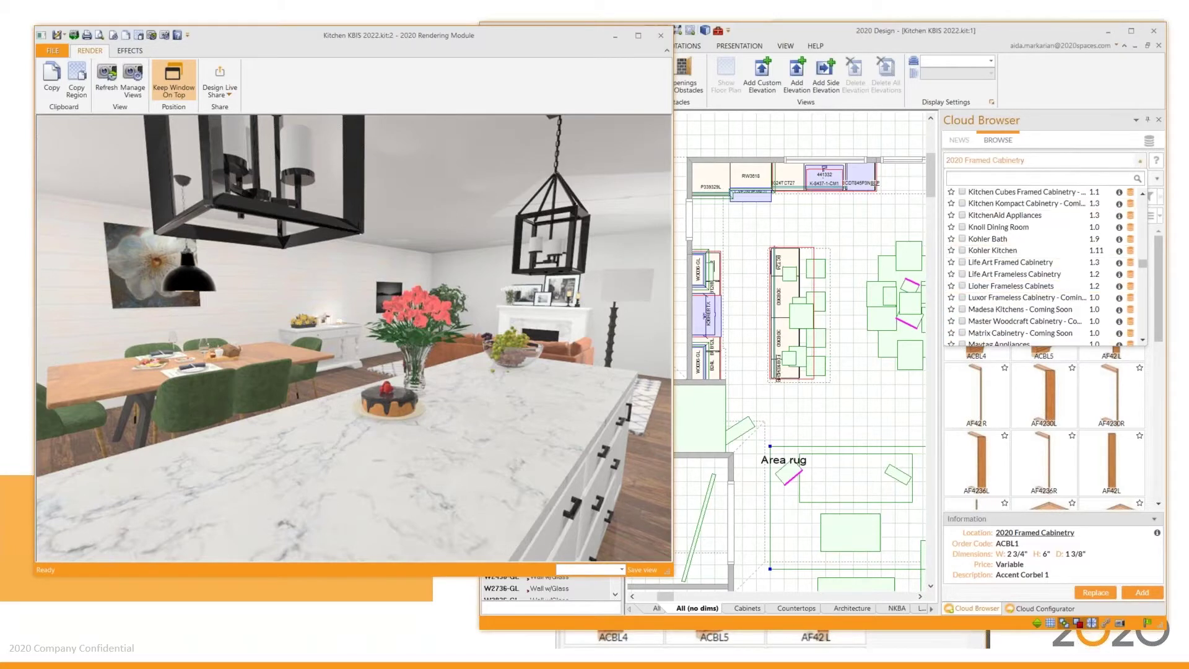
pyautogui.click(1052, 160)
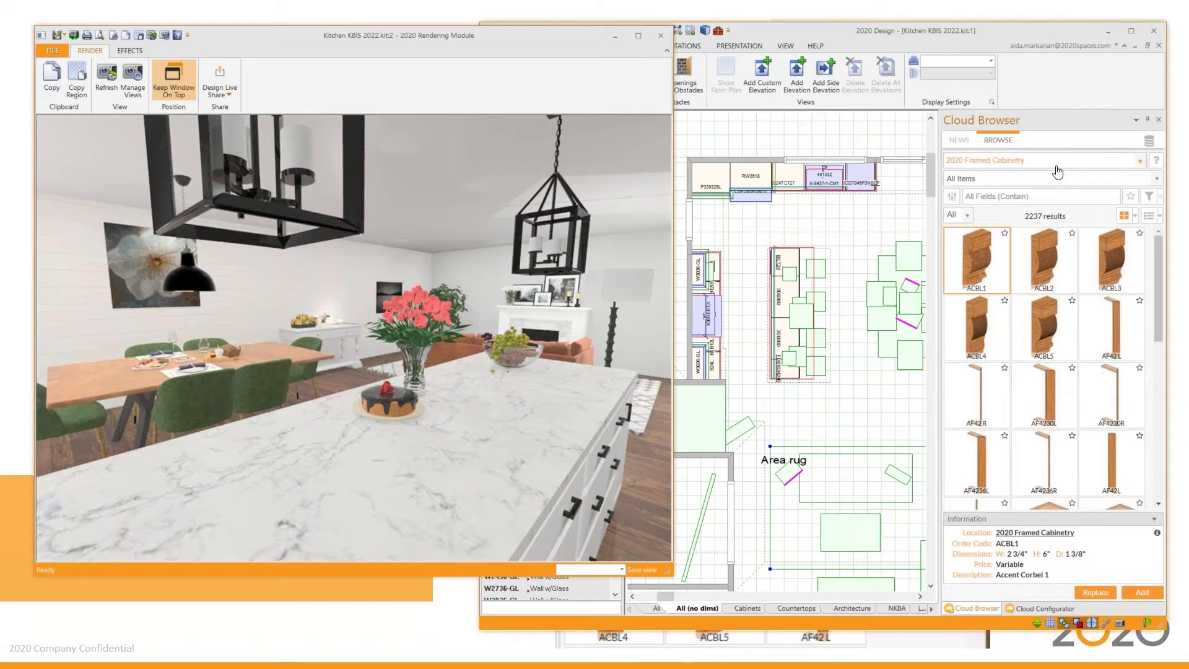
pyautogui.click(1136, 163)
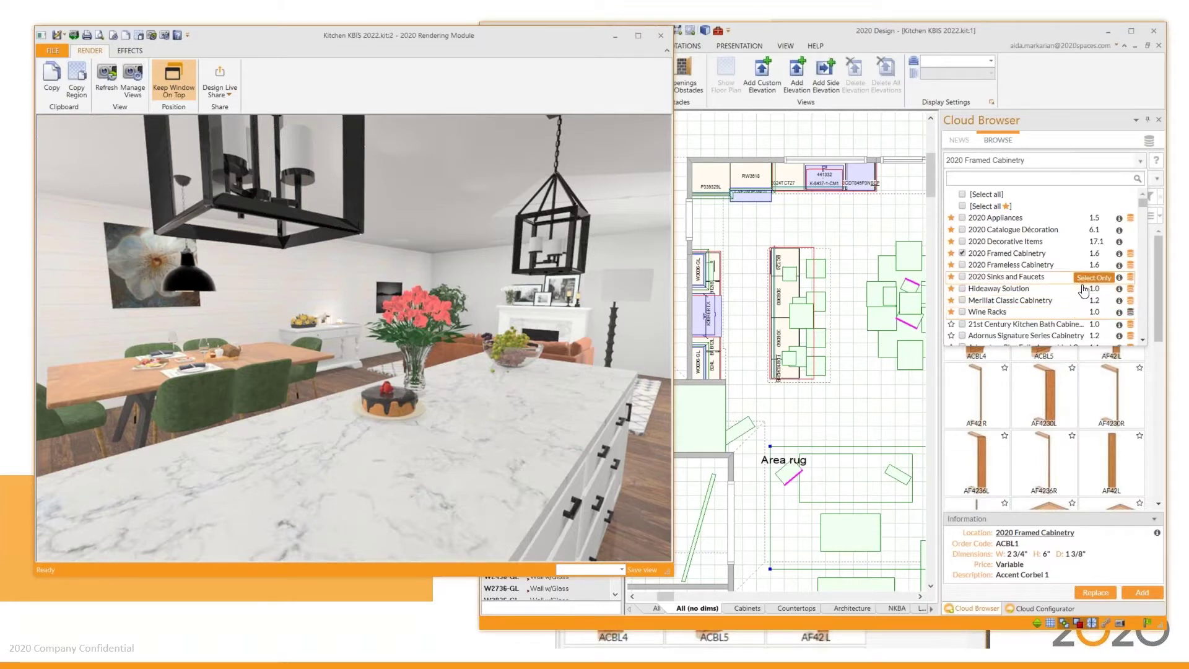
pyautogui.click(1088, 123)
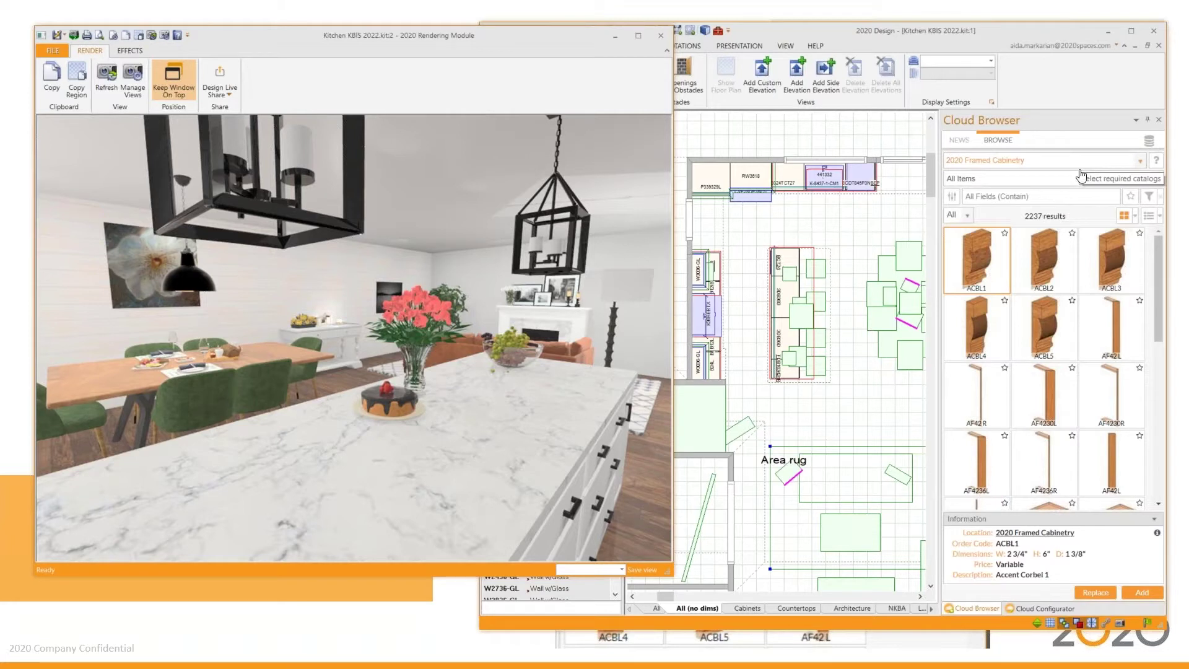
pyautogui.click(1056, 610)
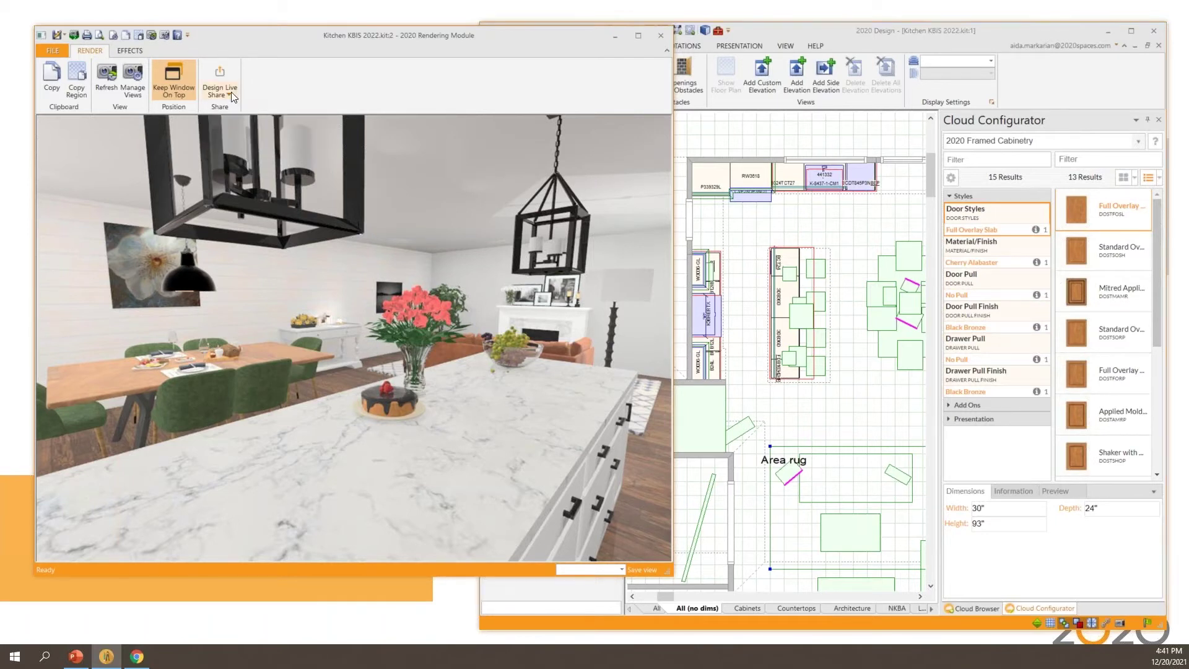
pyautogui.click(231, 95)
# Step: Dismiss the Design Live Share options and show the saved render views list
pyautogui.click(270, 91)
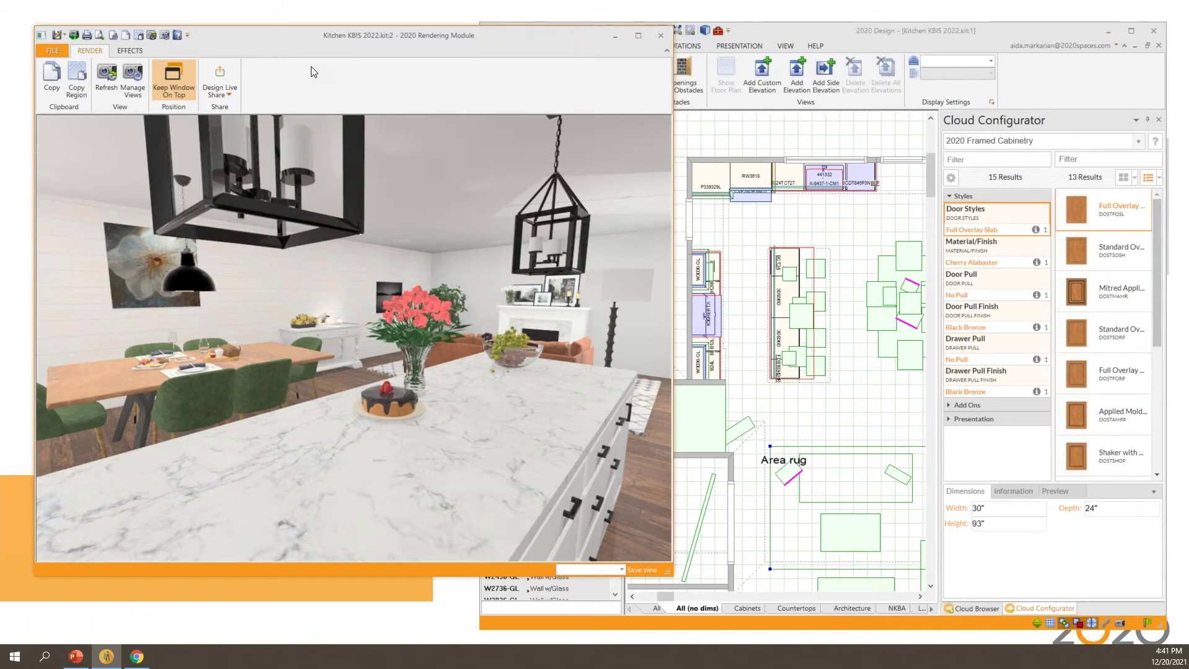
pyautogui.click(227, 93)
pyautogui.click(274, 82)
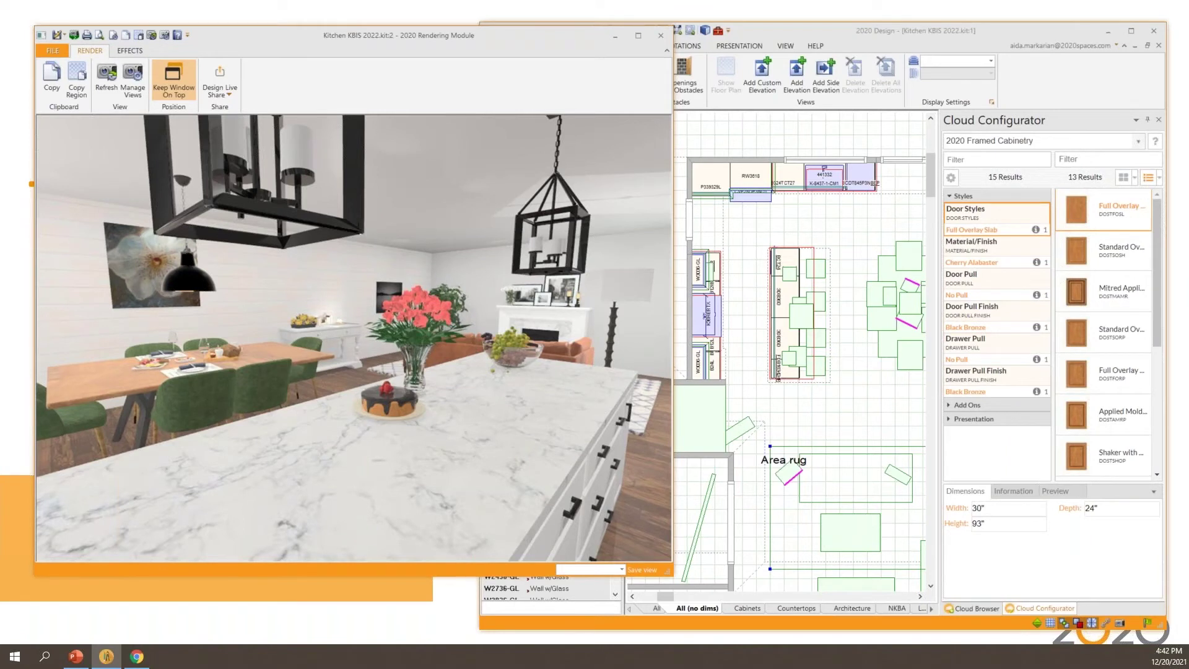
pyautogui.click(621, 570)
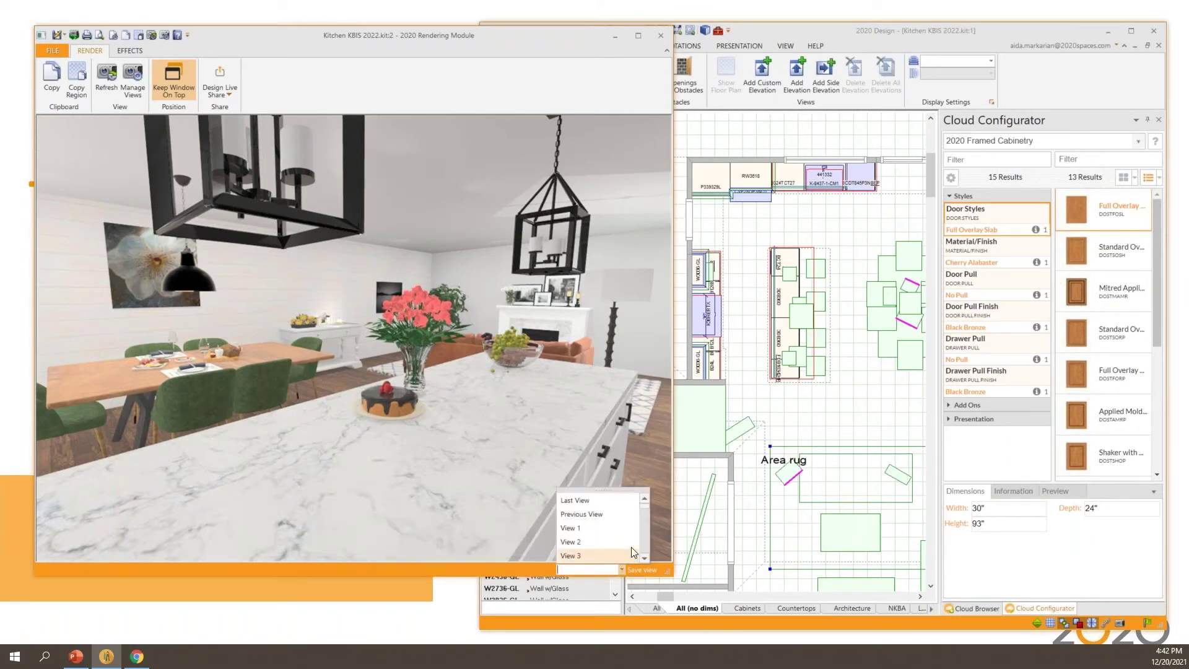
pyautogui.scroll(-1, 630, 550)
# Step: Review the saved views, including Pano views 1–5, in the View Utilities manager
pyautogui.scroll(-2, 632, 548)
pyautogui.scroll(-2, 633, 547)
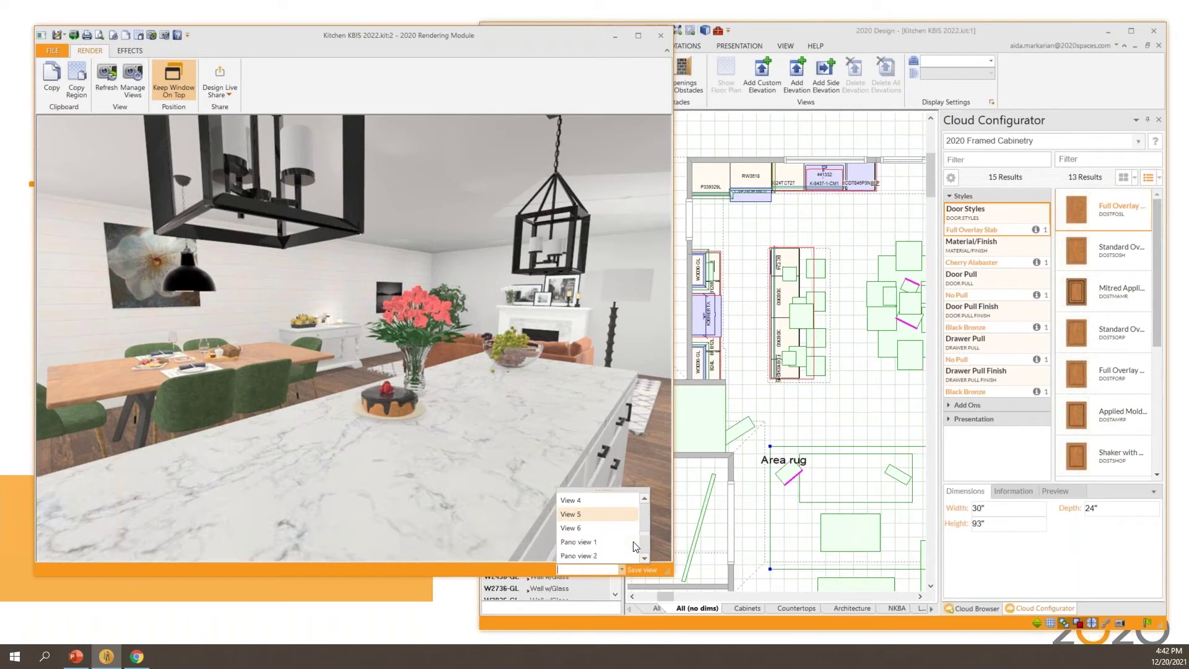
pyautogui.scroll(-3, 633, 545)
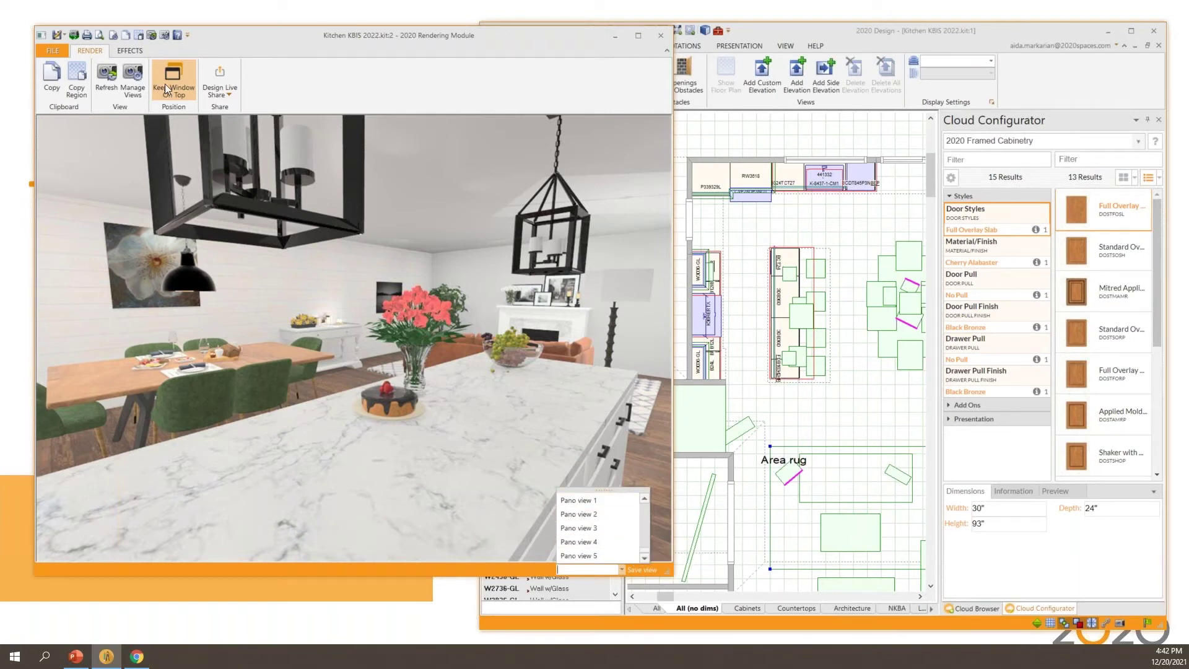
pyautogui.click(137, 84)
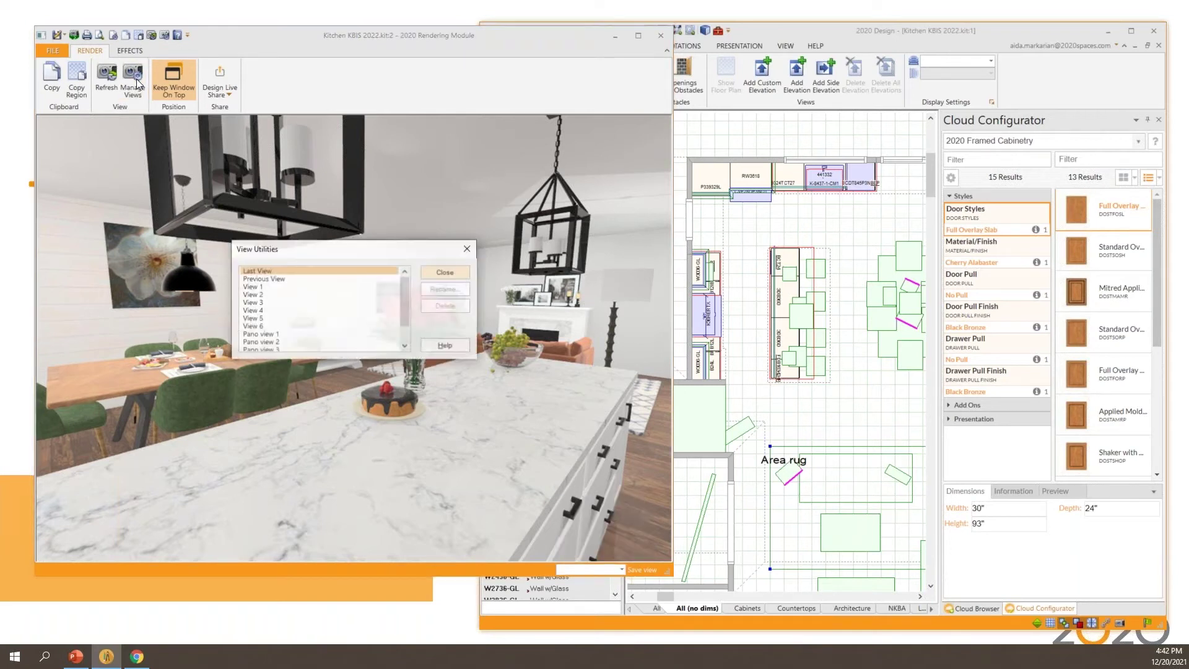
pyautogui.scroll(-2, 303, 317)
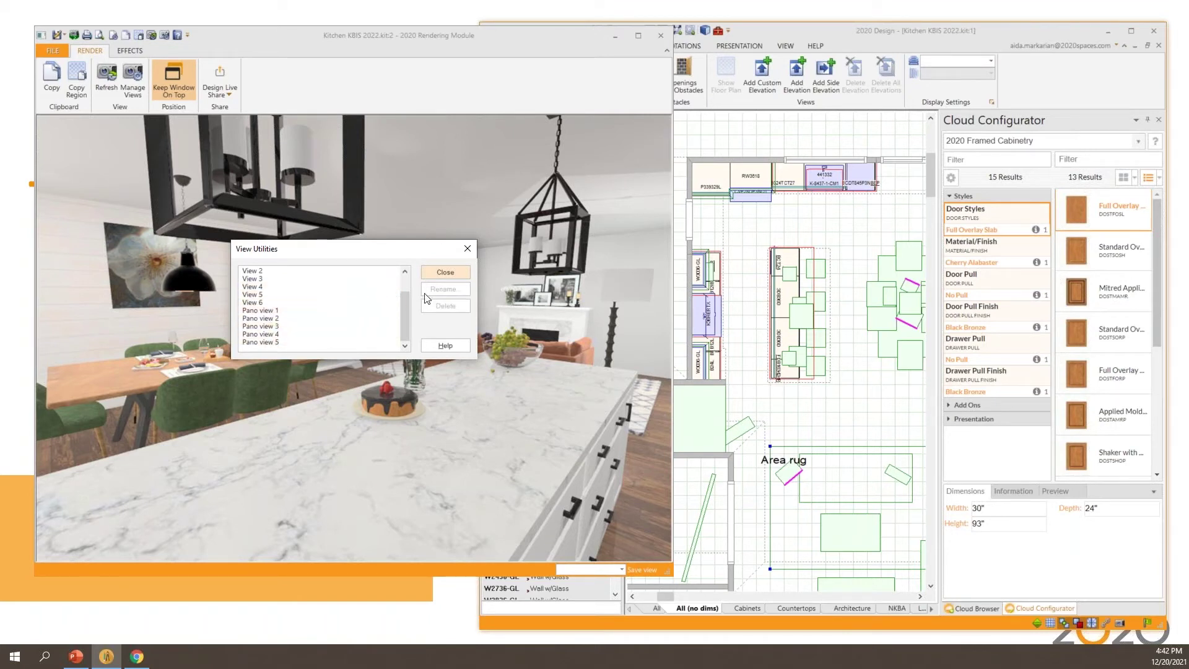
pyautogui.click(459, 272)
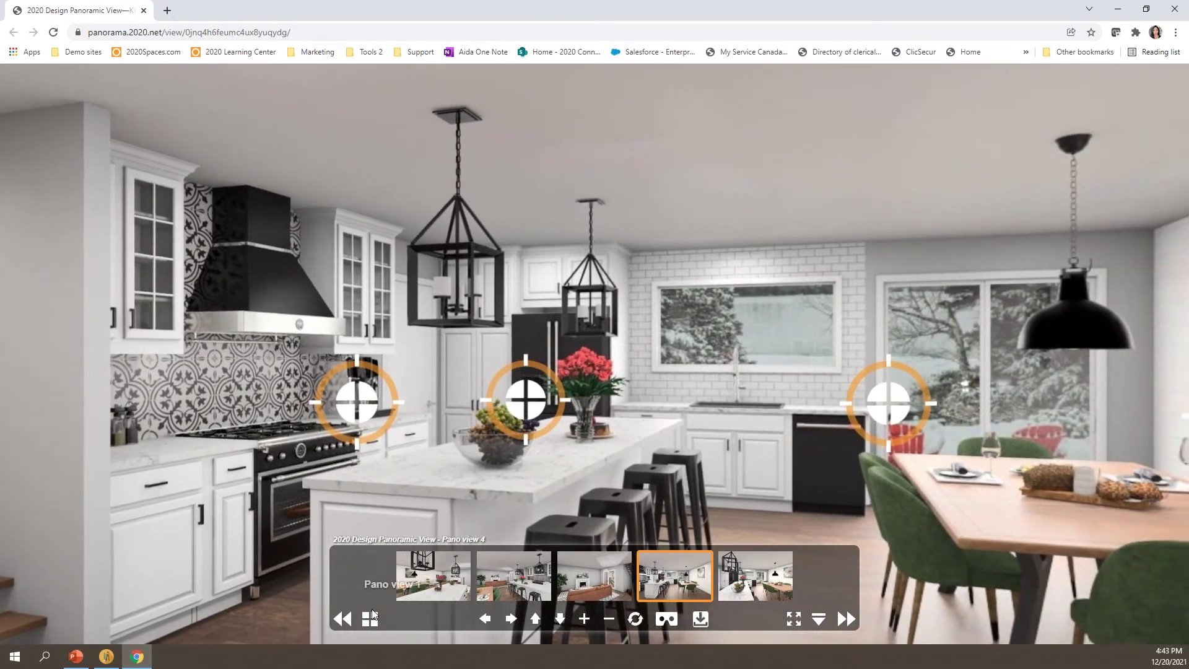
# Step: Show the panorama thumbnail strip and jump between Pano views 1, 2 and 4
pyautogui.click(369, 623)
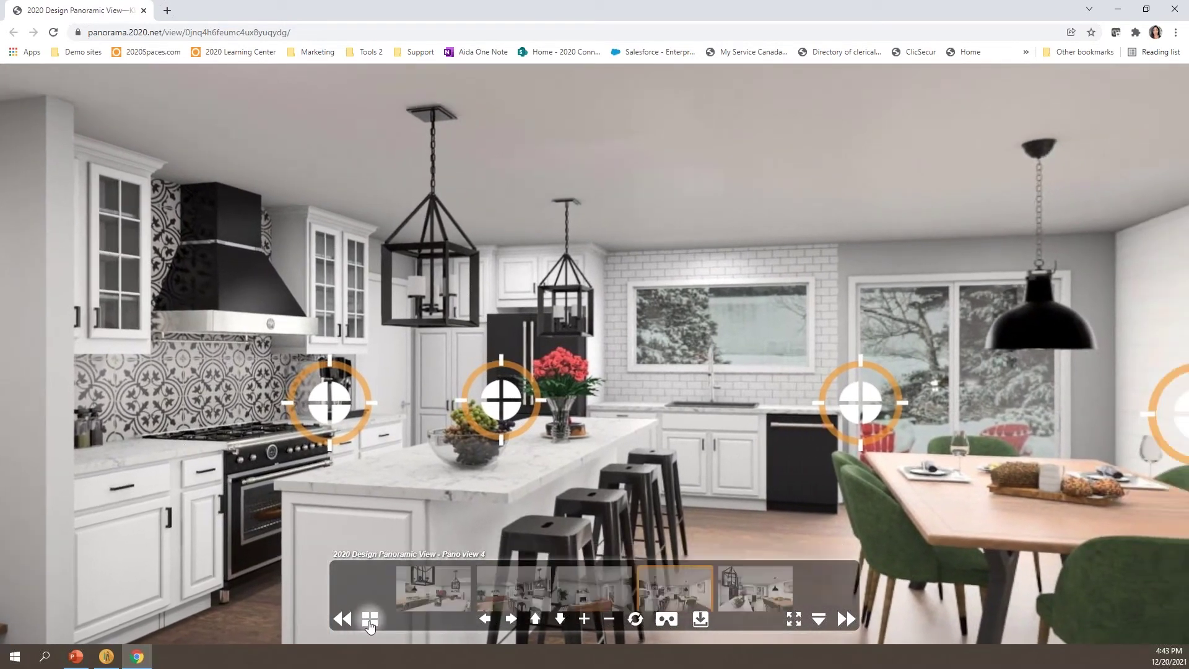
pyautogui.click(409, 599)
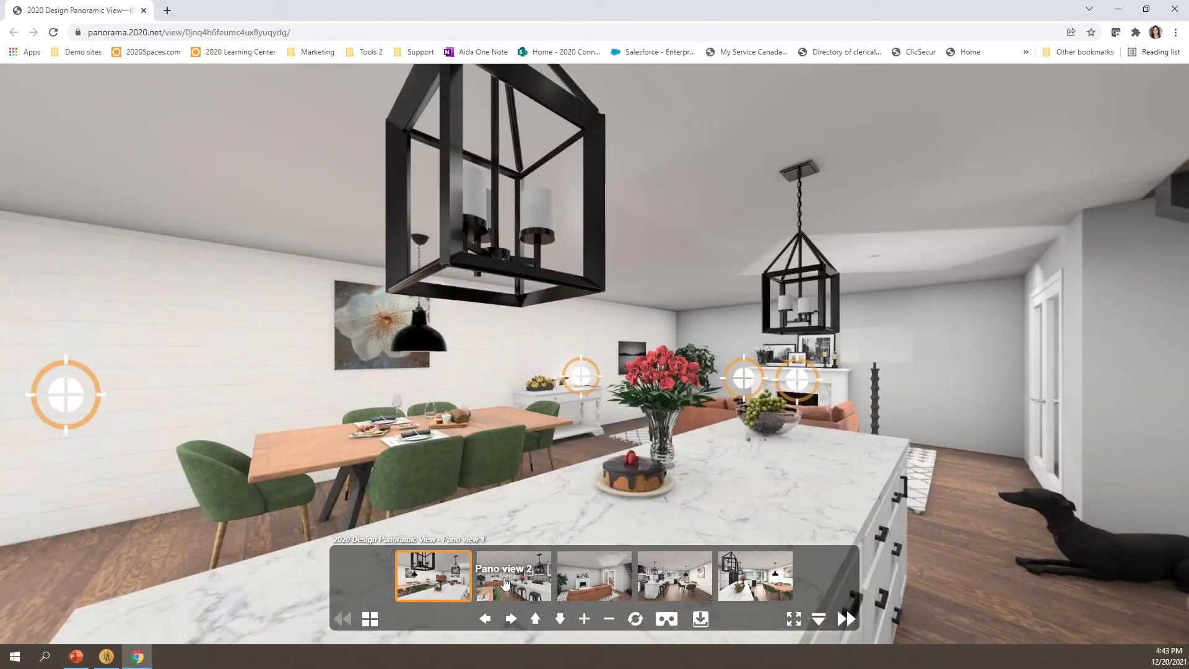
pyautogui.click(504, 583)
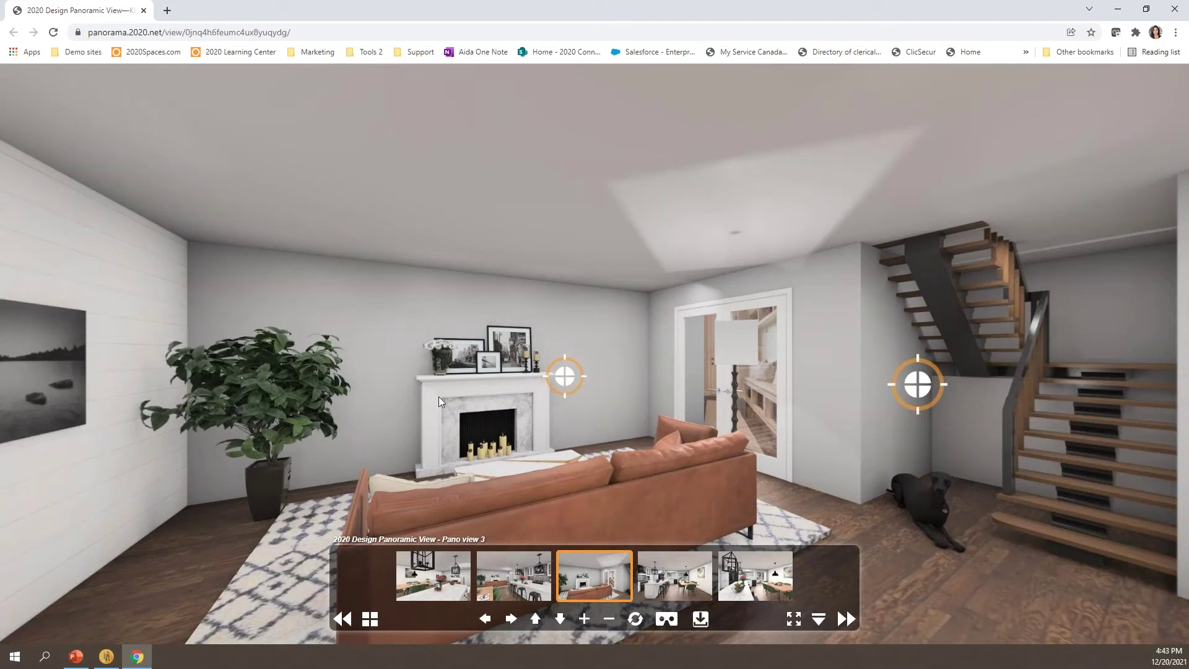
pyautogui.click(559, 375)
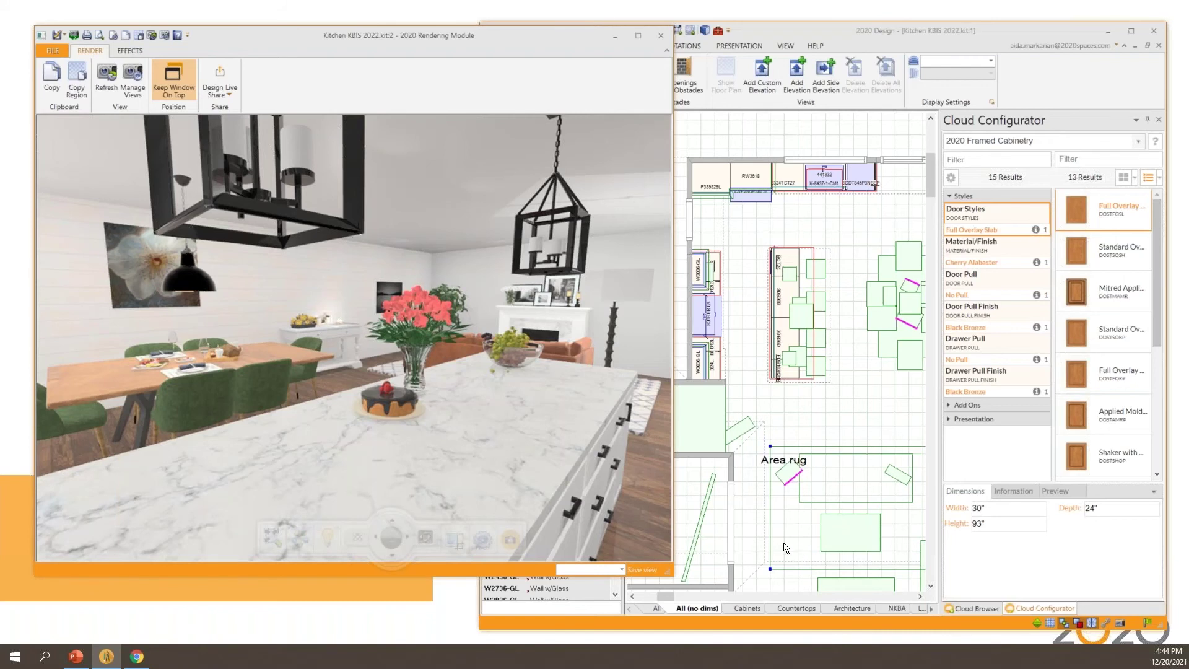
# Step: Open the area rug's Attributes and bring up 3D texture choices from its Variables tab
pyautogui.rightClick(783, 549)
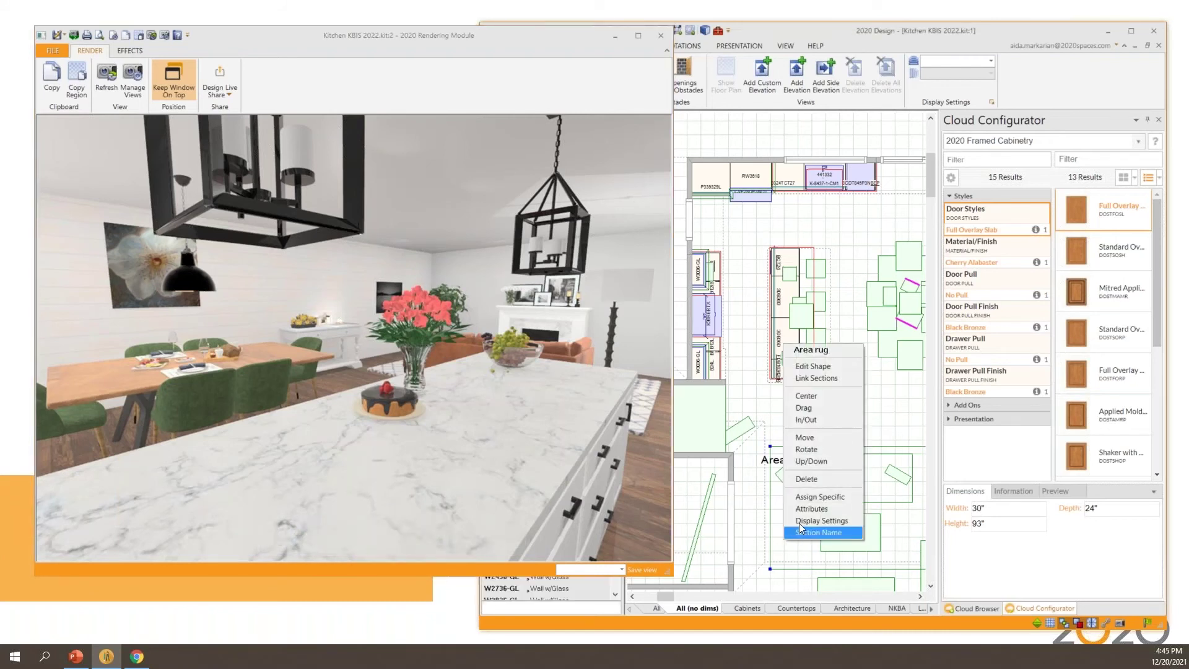
pyautogui.click(811, 509)
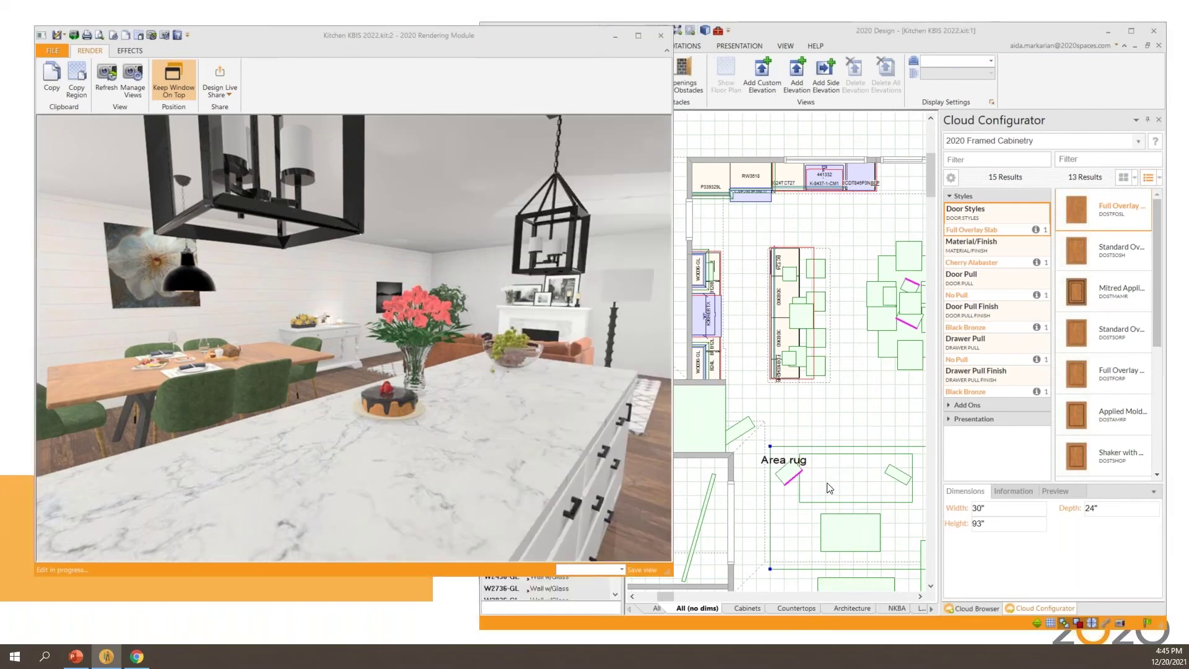
pyautogui.doubleClick(828, 467)
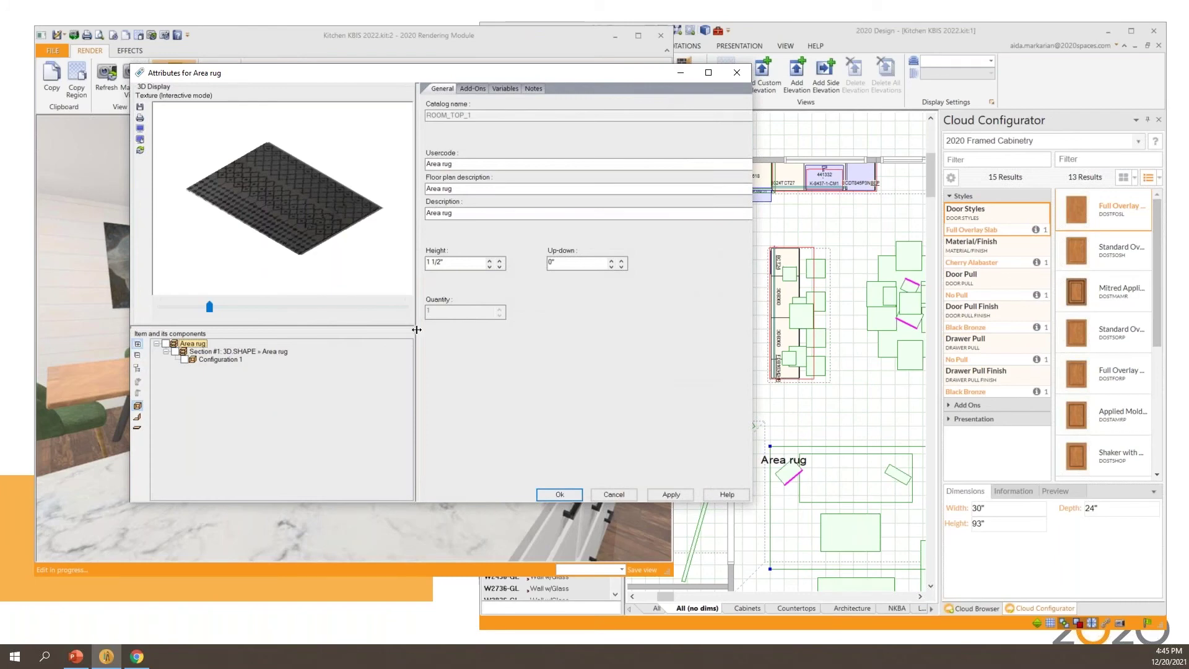
pyautogui.click(500, 88)
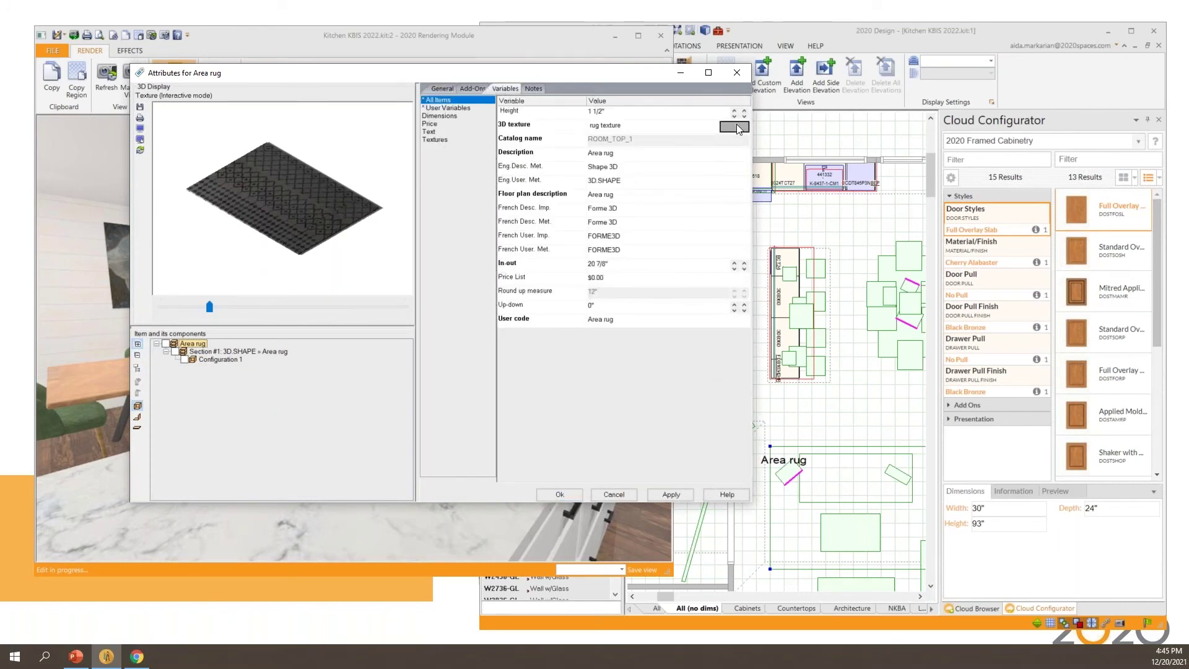
pyautogui.click(737, 126)
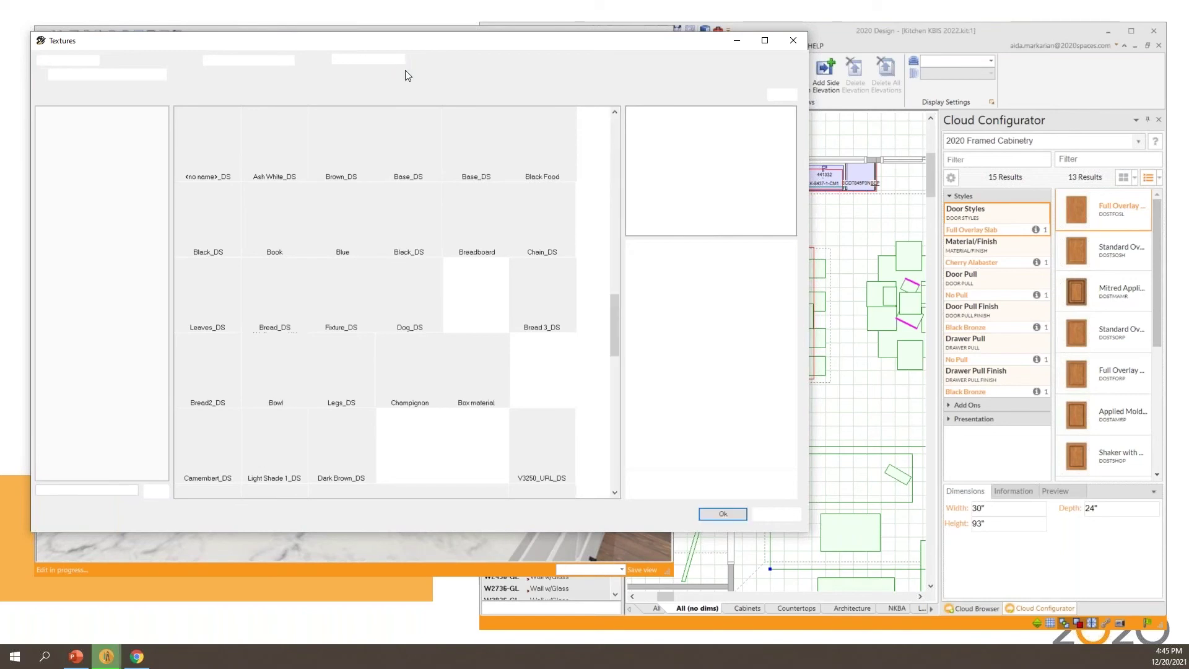
# Step: Preview the yard reed adirondack texture from the User Texture Library without applying it
pyautogui.click(395, 60)
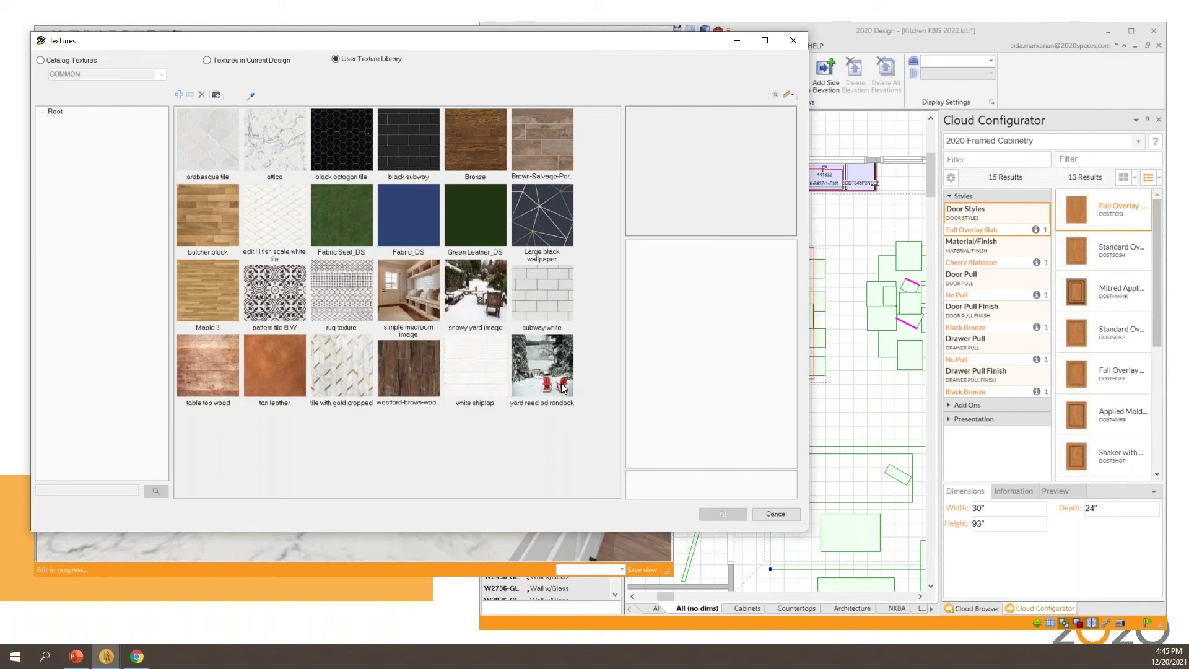
pyautogui.click(544, 394)
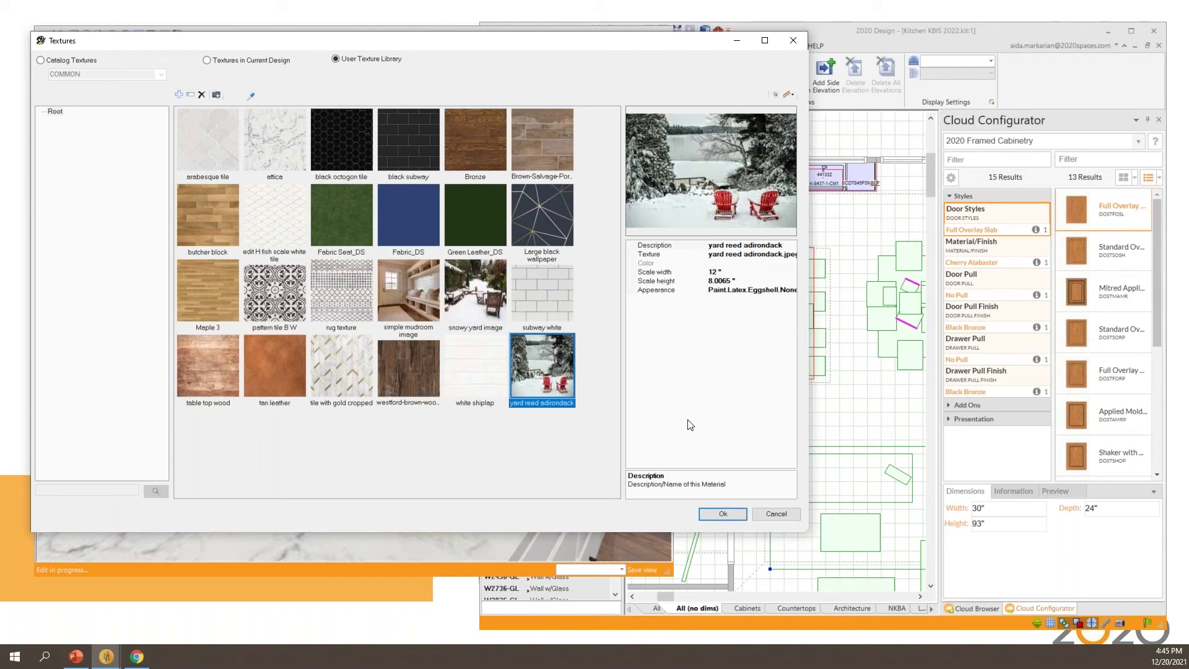
pyautogui.click(771, 514)
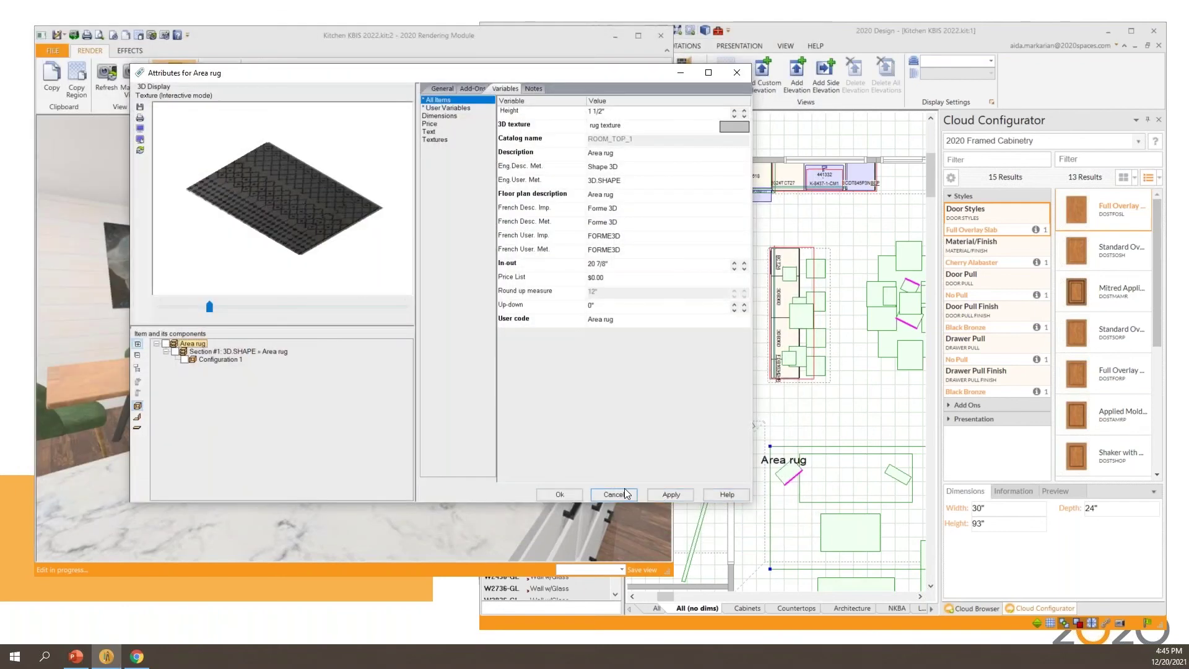
# Step: Cancel the Attributes for Area rug dialog, leaving the rug unchanged
pyautogui.click(625, 489)
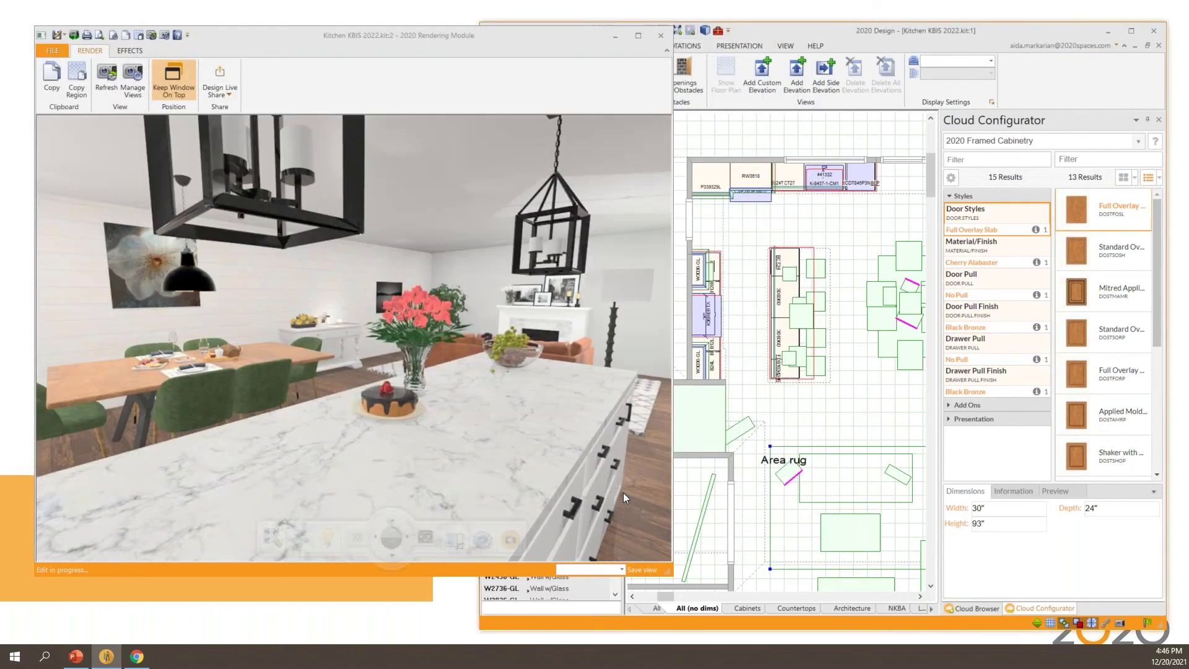